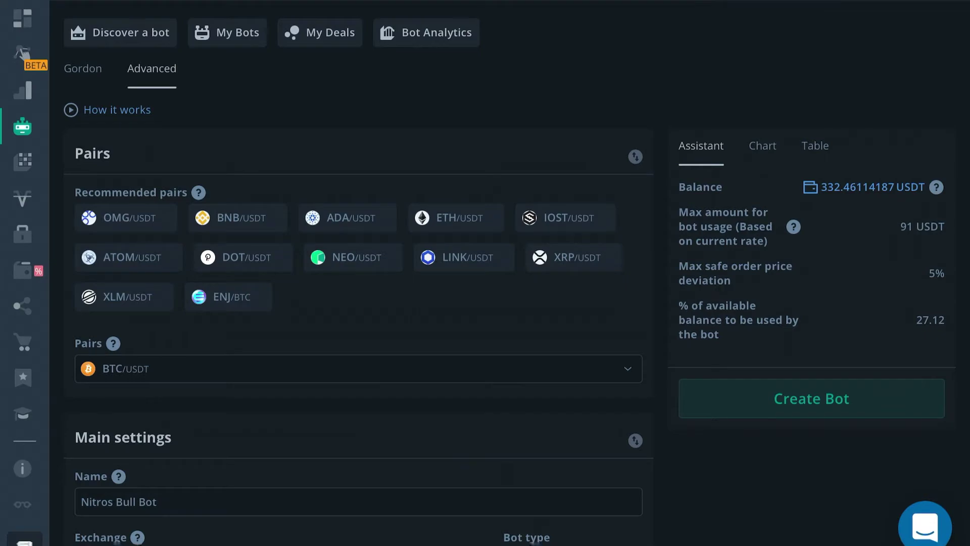
# Scroll through the Nitros Bull Bot settings down to the Deal start condition
pyautogui.scroll(-1, 359, 303)
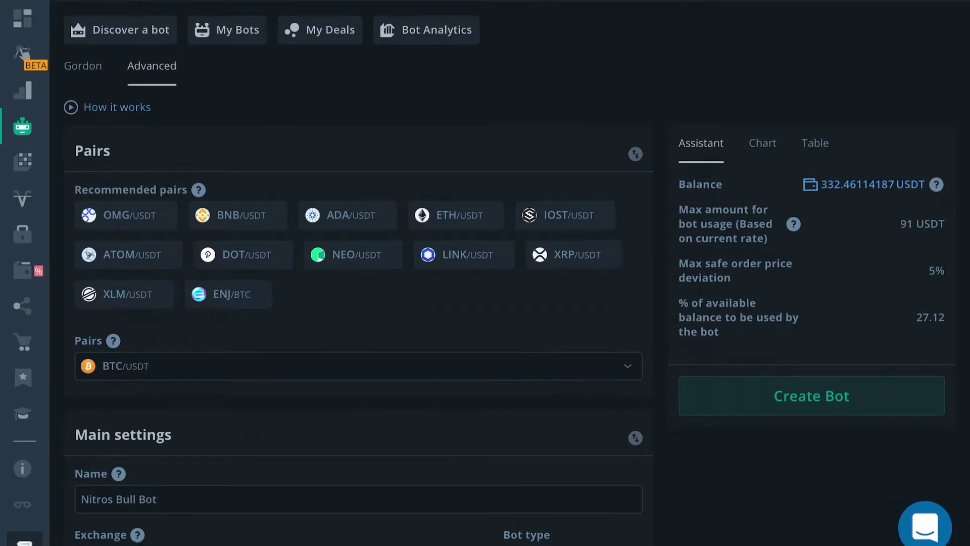
pyautogui.scroll(-8, 272, 498)
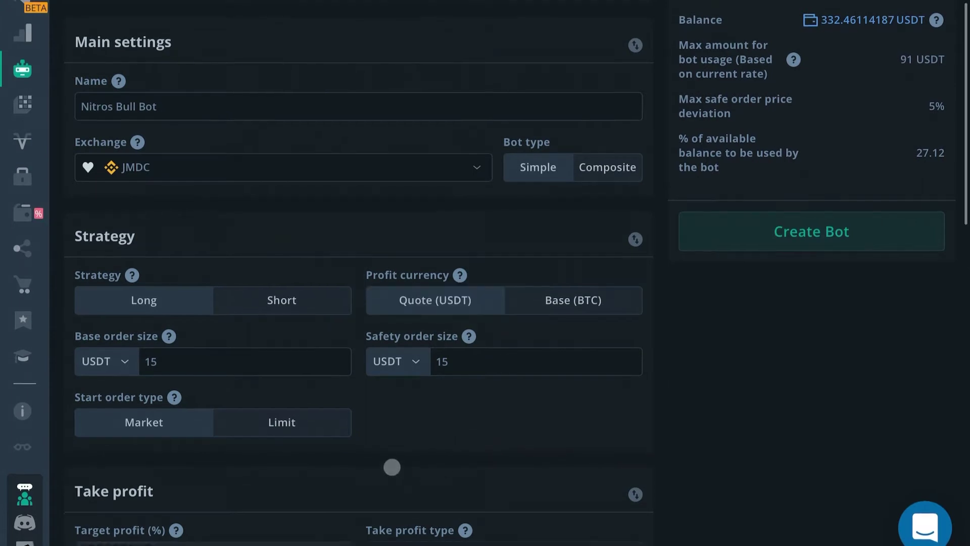
pyautogui.scroll(-1, 283, 383)
pyautogui.scroll(-3, 480, 377)
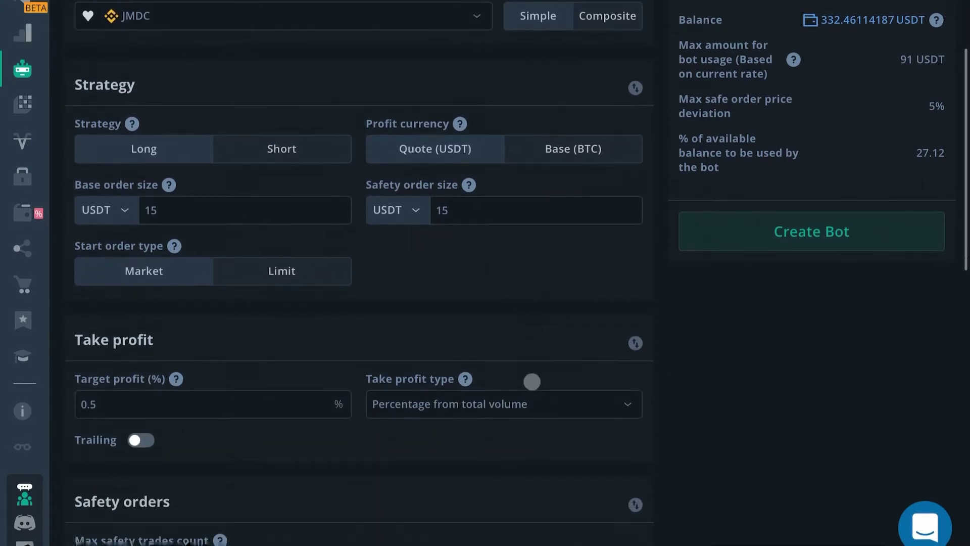
pyautogui.scroll(-7, 468, 372)
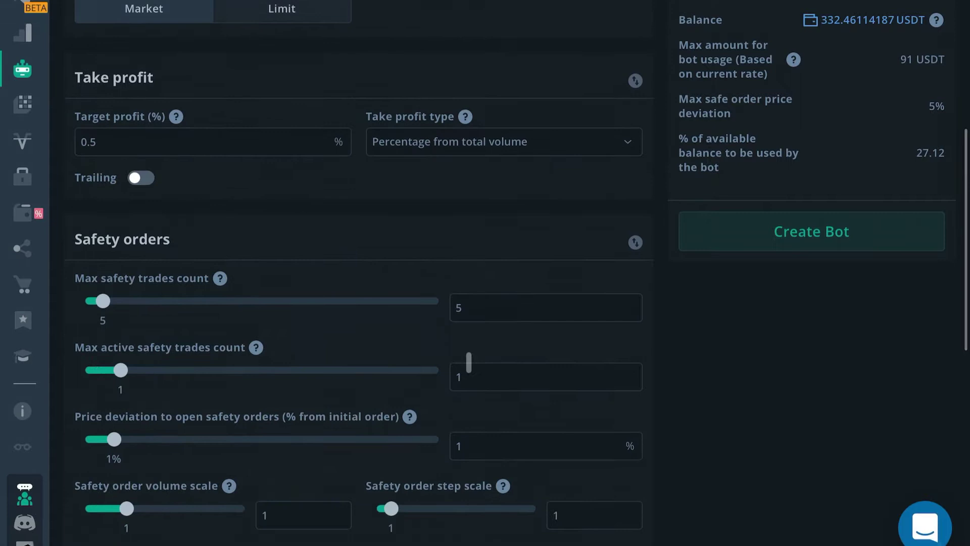
pyautogui.scroll(-6, 712, 362)
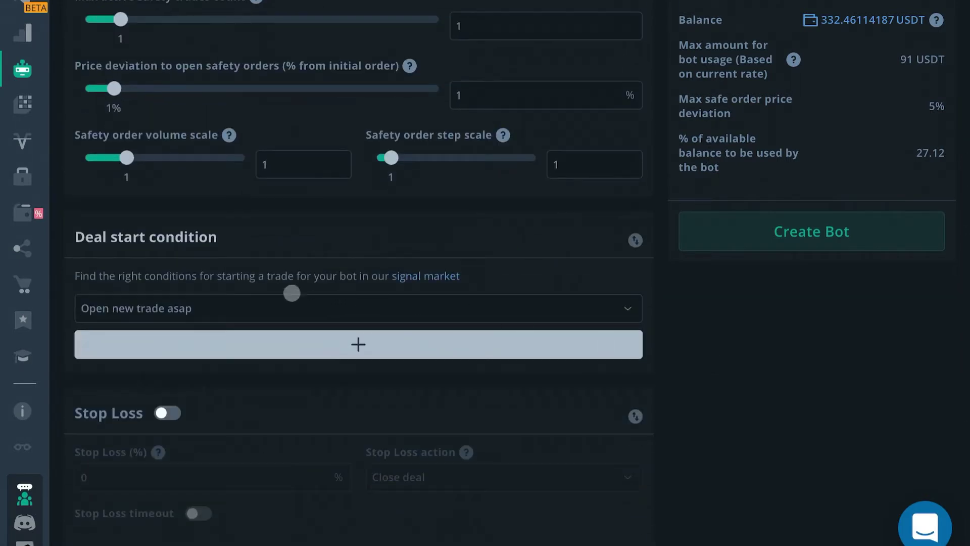
pyautogui.scroll(-1, 338, 309)
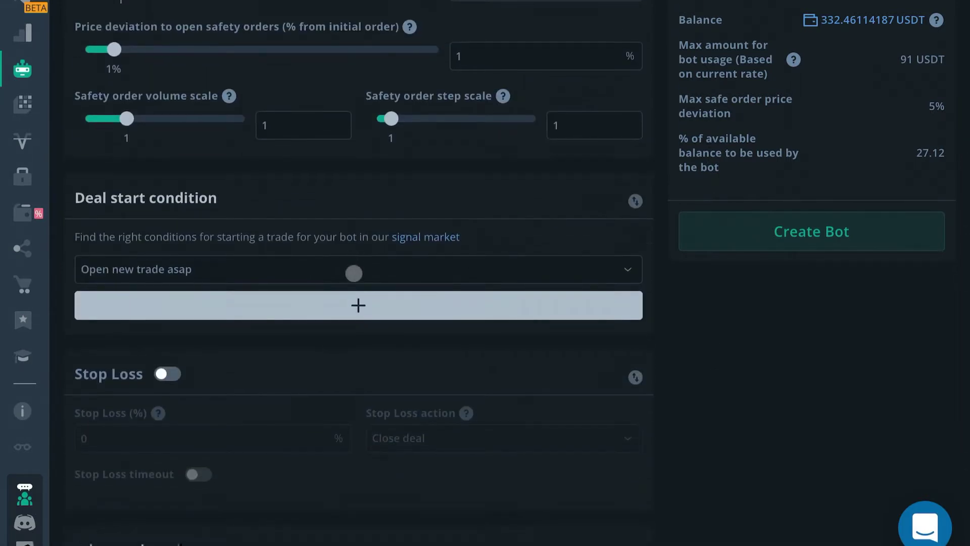
# Set the deal start condition to 'Trading View custom signal' and recheck the settings
pyautogui.click(356, 271)
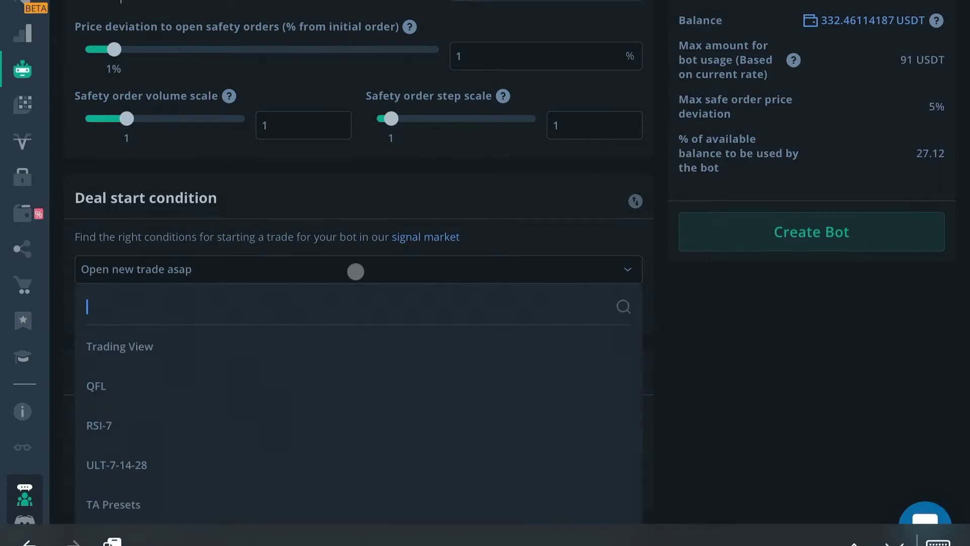
pyautogui.scroll(-2, 305, 277)
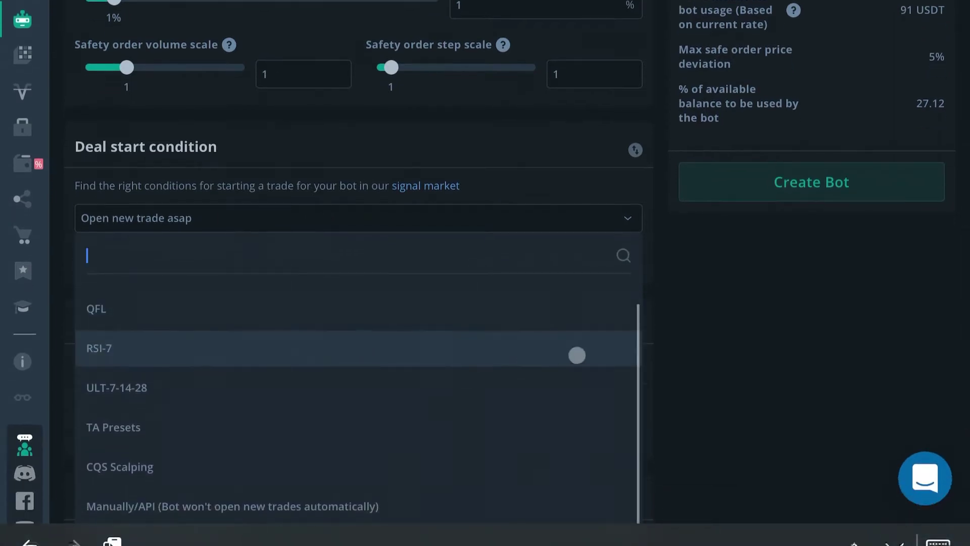
pyautogui.scroll(-3, 758, 388)
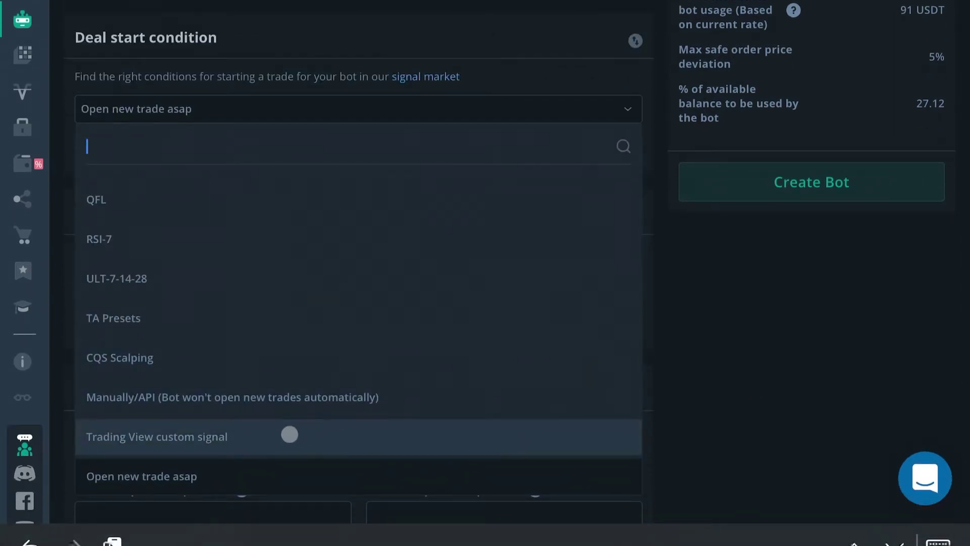
pyautogui.click(289, 434)
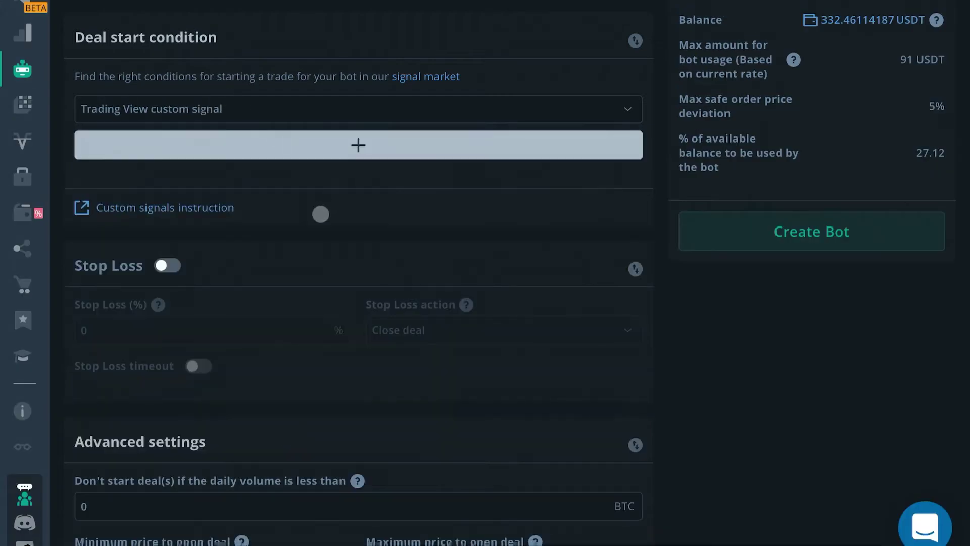
pyautogui.scroll(-5, 244, 305)
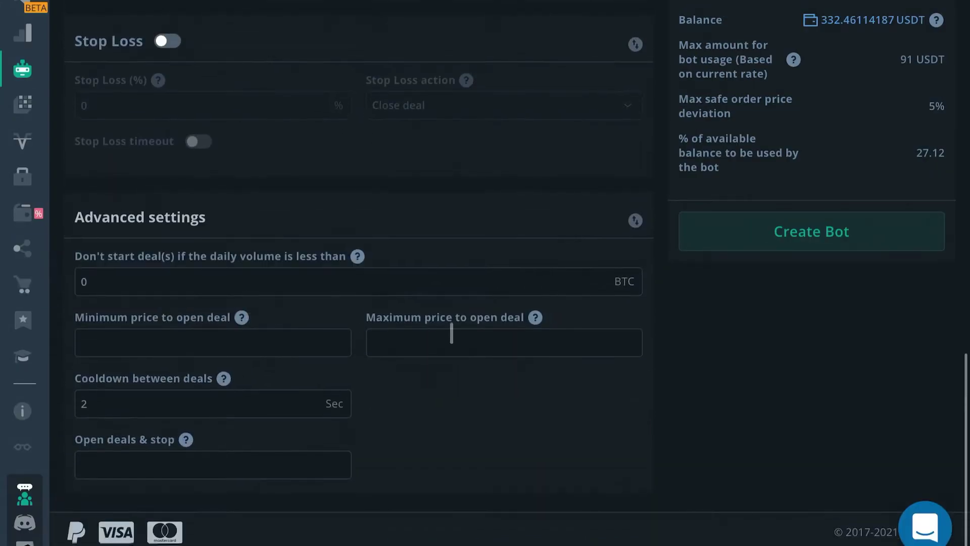
pyautogui.scroll(20, 452, 333)
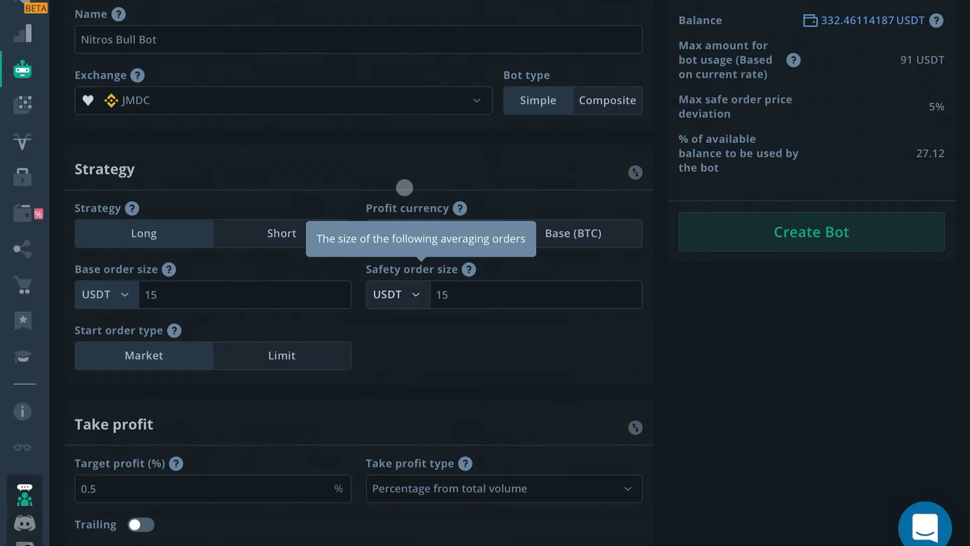
pyautogui.scroll(-10, 347, 349)
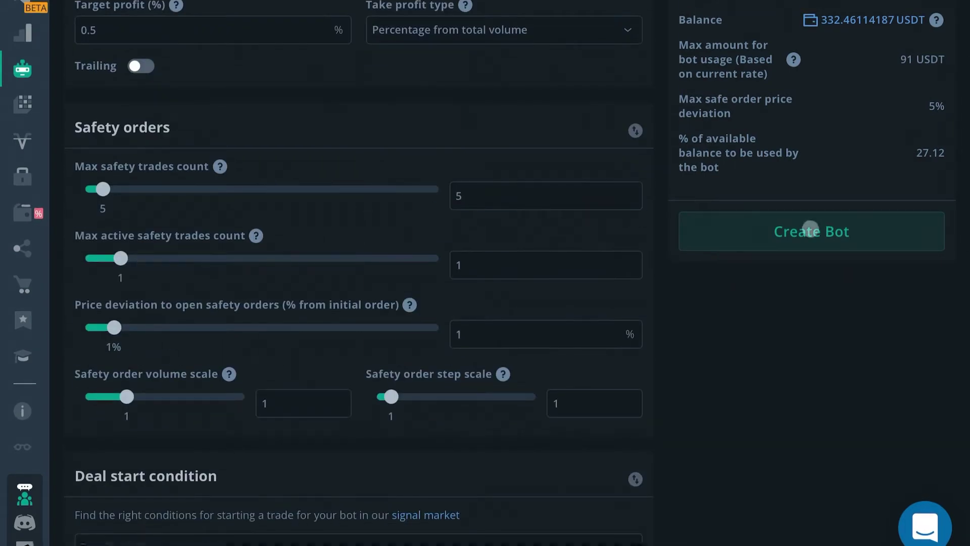
# Create the Nitros Bull Bot and start it, dismissing the confirmation
pyautogui.click(804, 234)
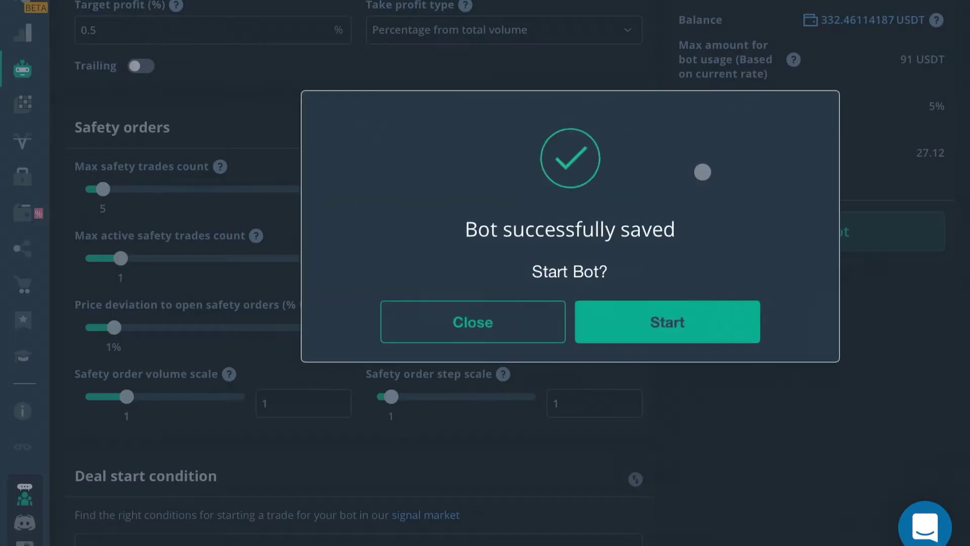
pyautogui.click(632, 323)
pyautogui.click(546, 303)
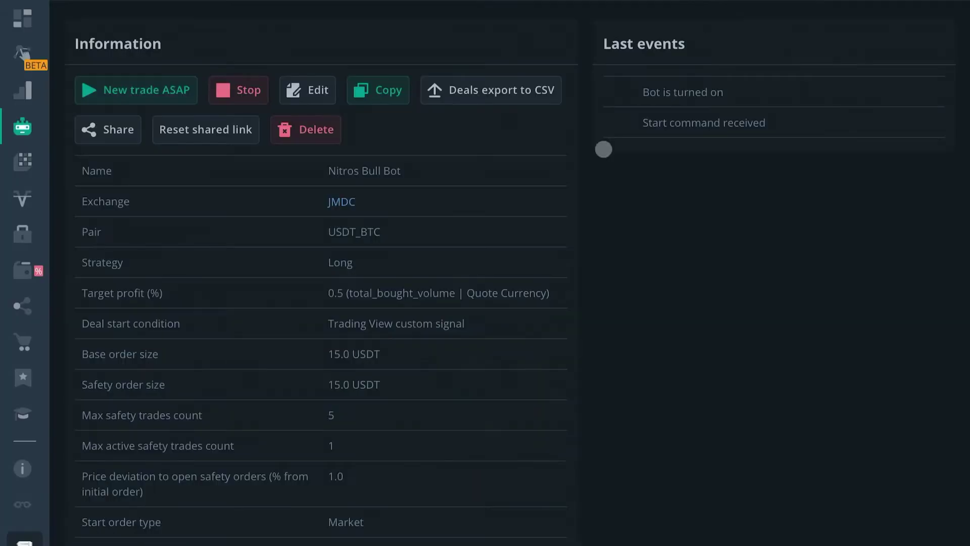
# Show the JSON 'Message for deal start signal' on the bot's Information page
pyautogui.scroll(-5, 600, 215)
pyautogui.scroll(-10, 688, 257)
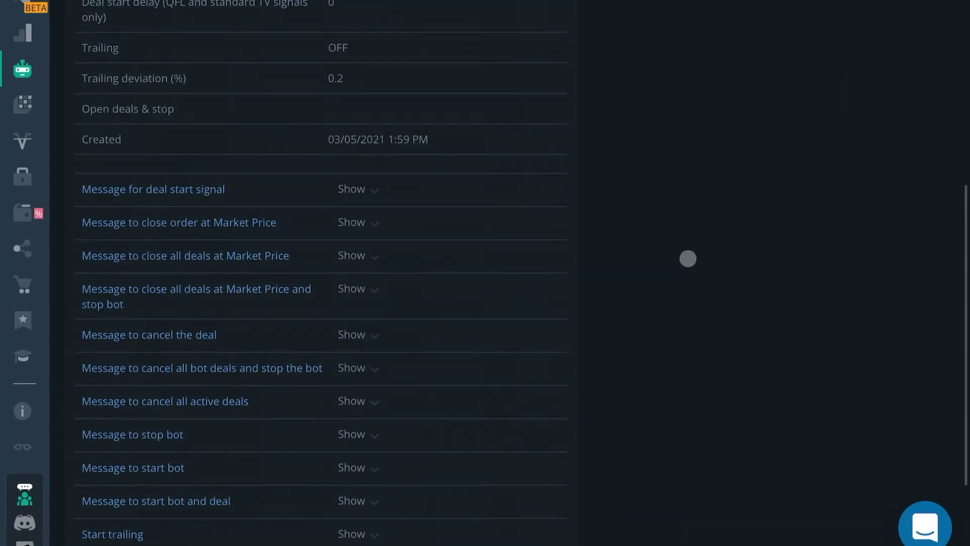
pyautogui.click(351, 196)
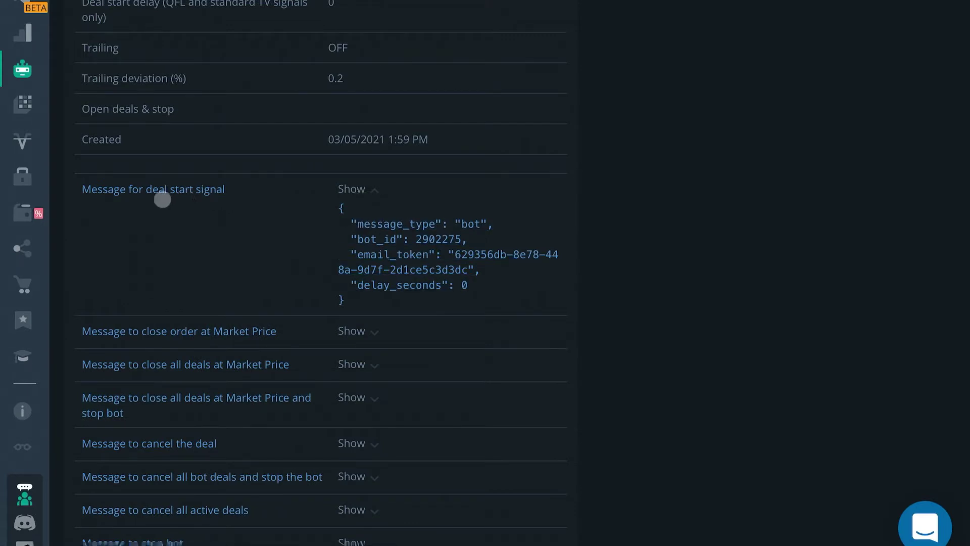
pyautogui.scroll(-1, 182, 206)
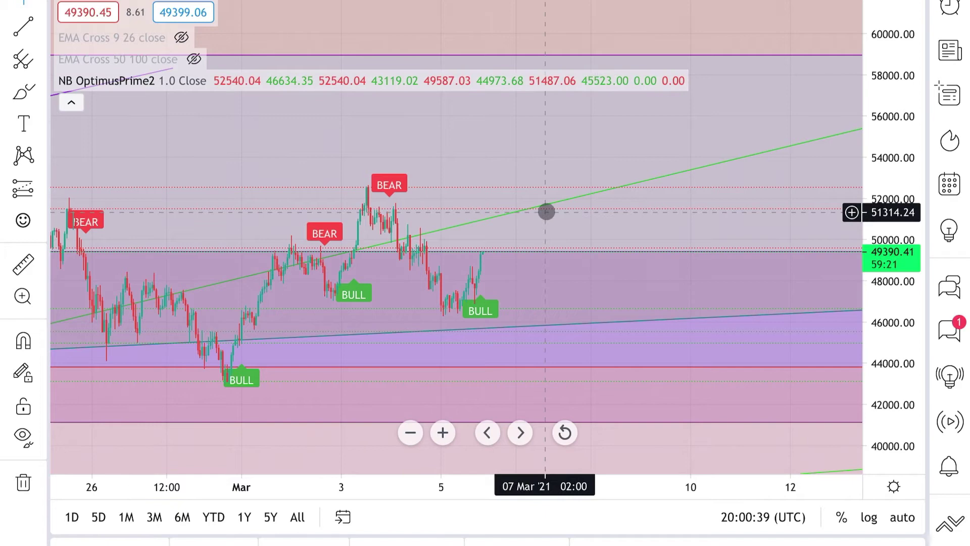
# Create a BTCUSDT alert on NB OptimusPrime2 that fires Once Per Bar Close
pyautogui.hotkey('alt', 'a')
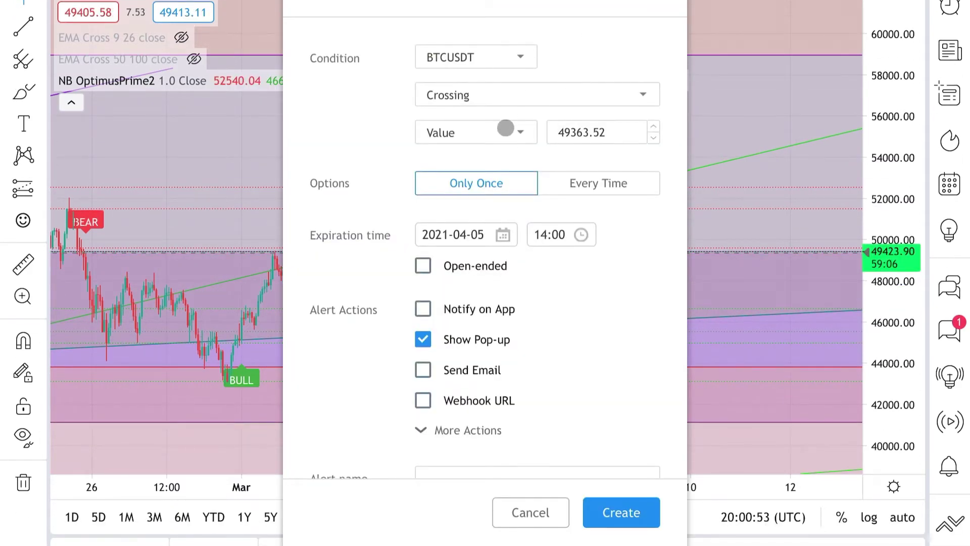
pyautogui.click(508, 161)
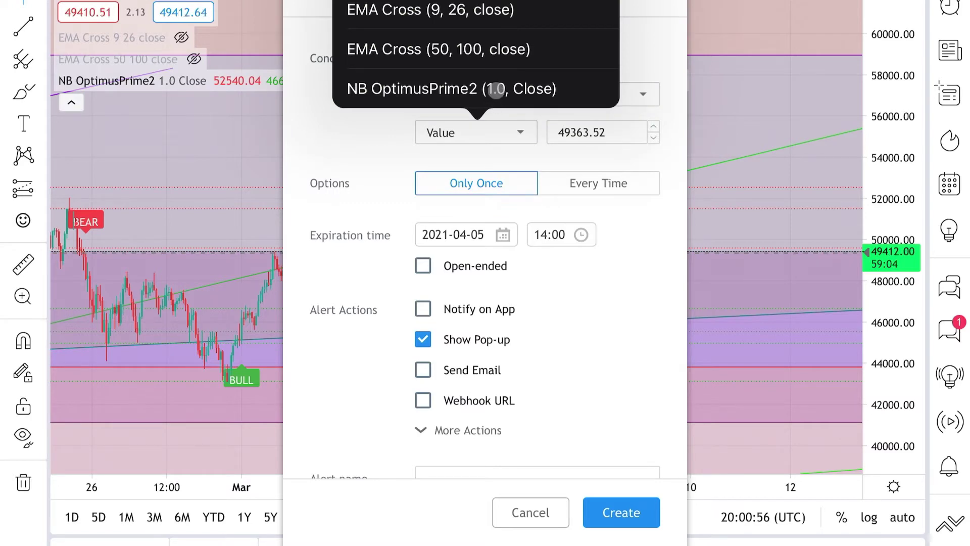
pyautogui.click(496, 90)
pyautogui.scroll(-2, 522, 158)
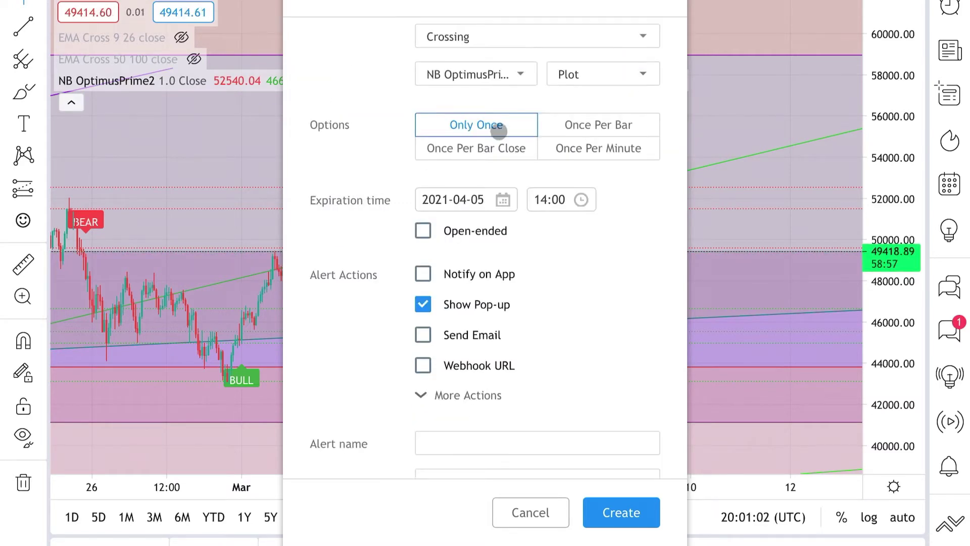
pyautogui.click(494, 148)
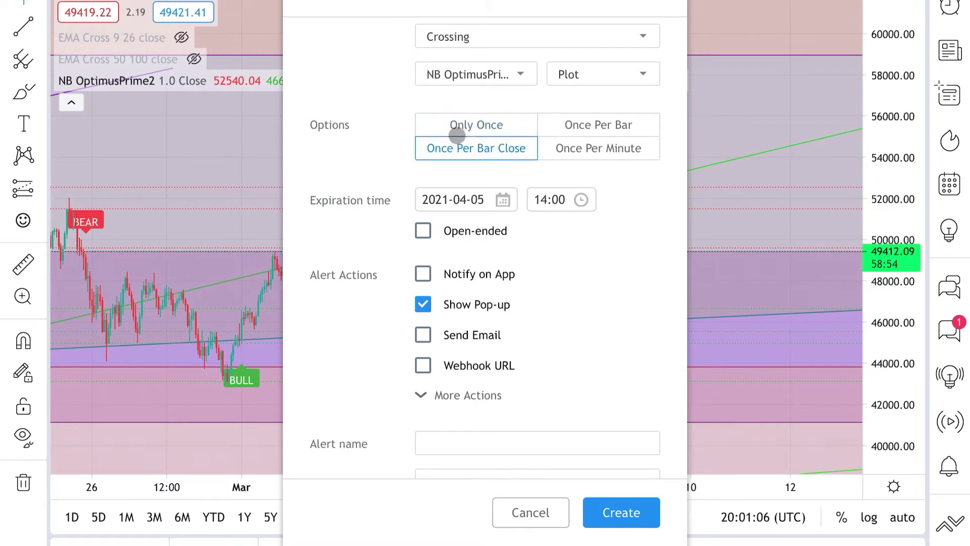
# Enable the Webhook URL action for the alert
pyautogui.scroll(-1, 552, 262)
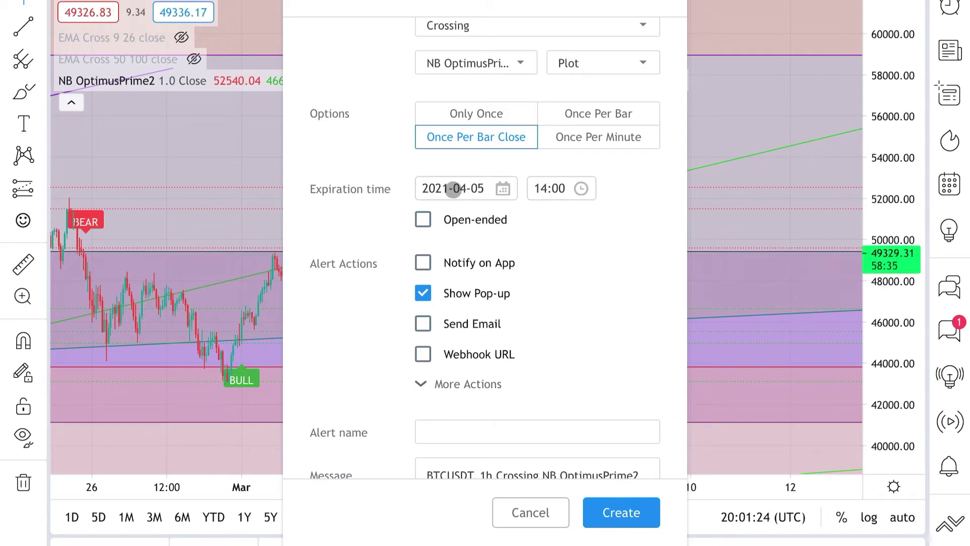
pyautogui.scroll(-2, 571, 242)
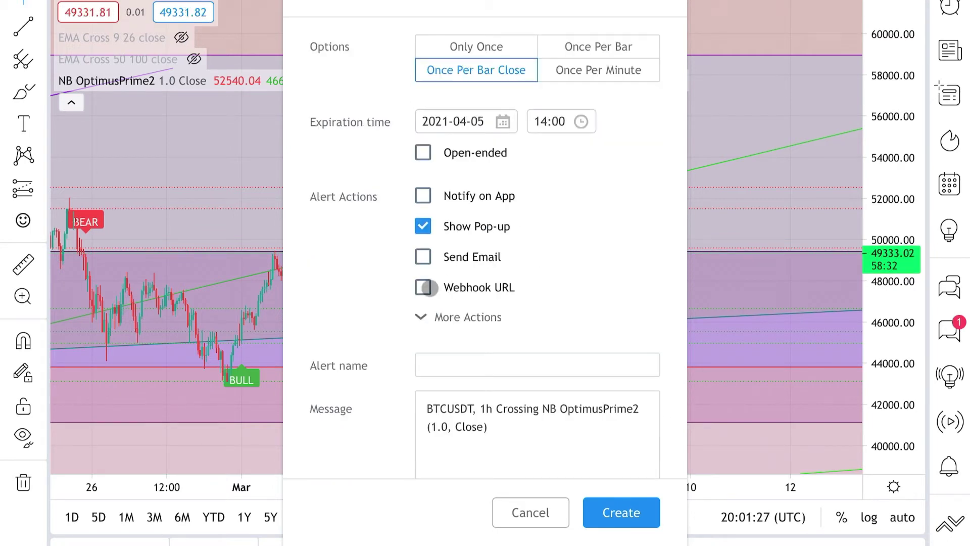
pyautogui.scroll(4, 424, 303)
pyautogui.click(423, 423)
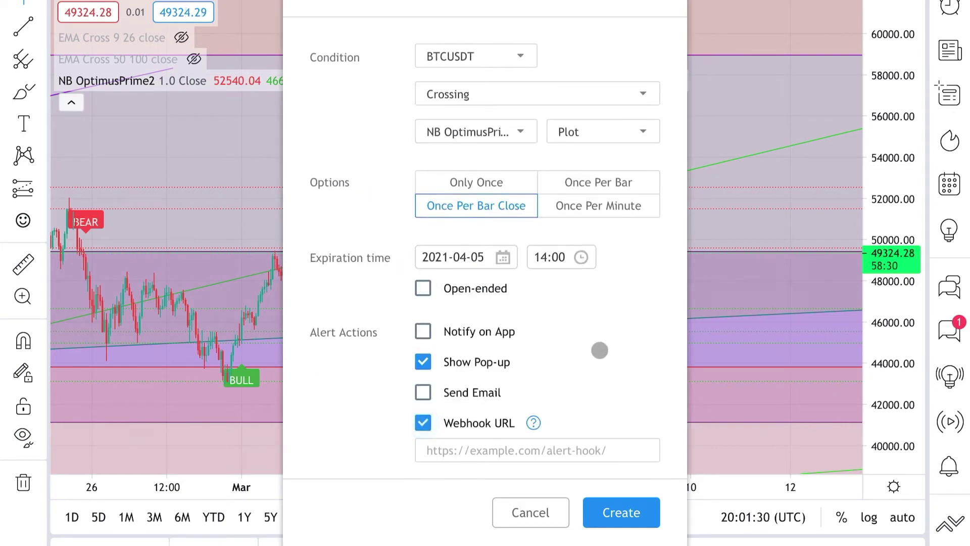
pyautogui.scroll(-2, 571, 314)
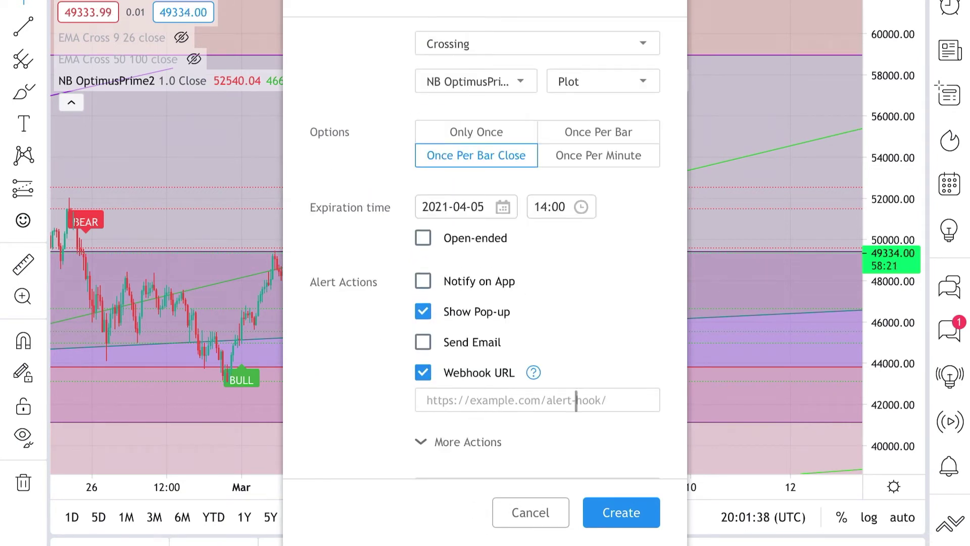
pyautogui.scroll(2, 538, 304)
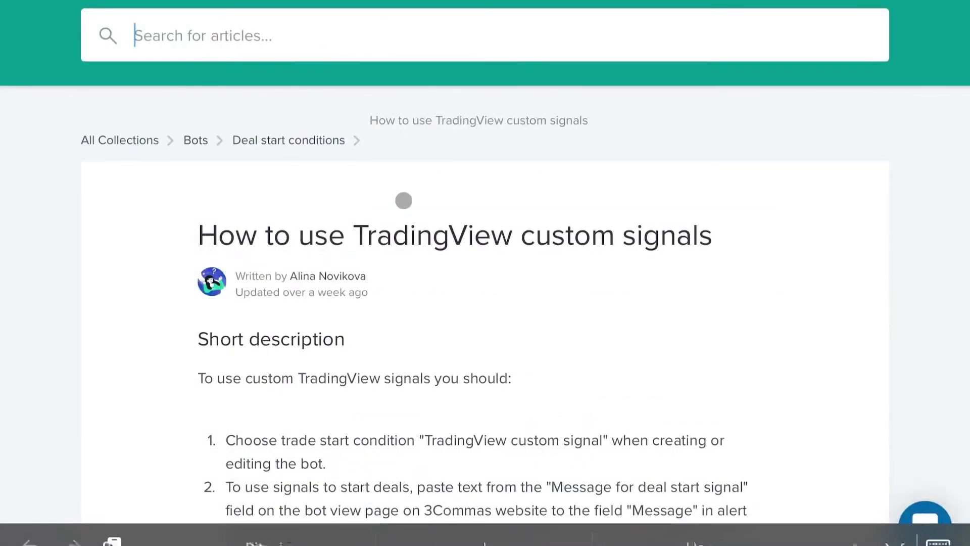
# Copy the 3Commas webhook link from the help article
pyautogui.scroll(-3, 407, 203)
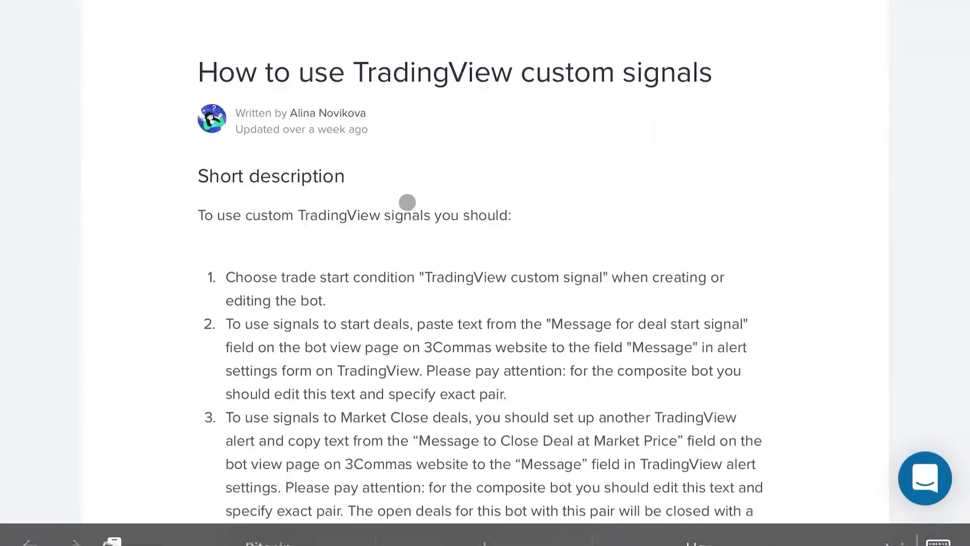
pyautogui.scroll(-15, 407, 202)
pyautogui.rightClick(262, 242)
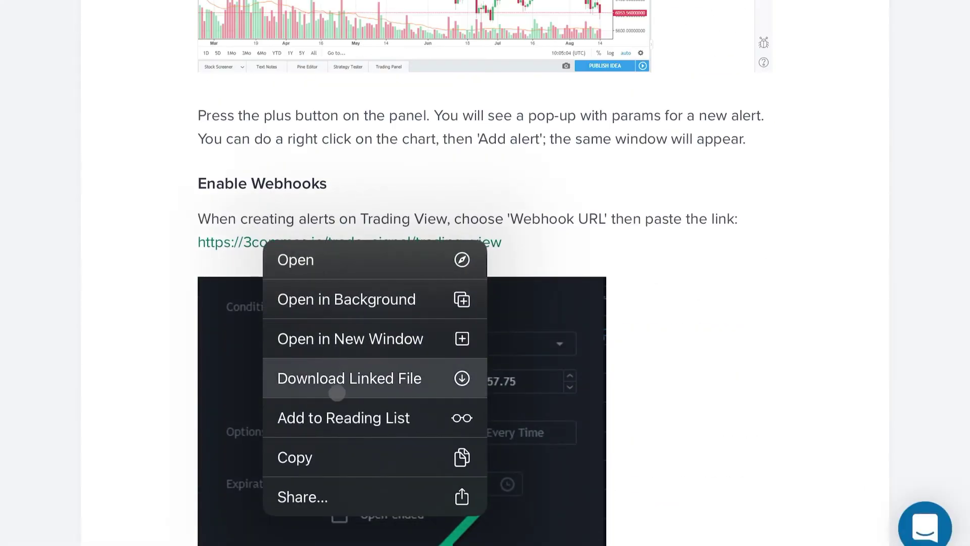
pyautogui.click(353, 457)
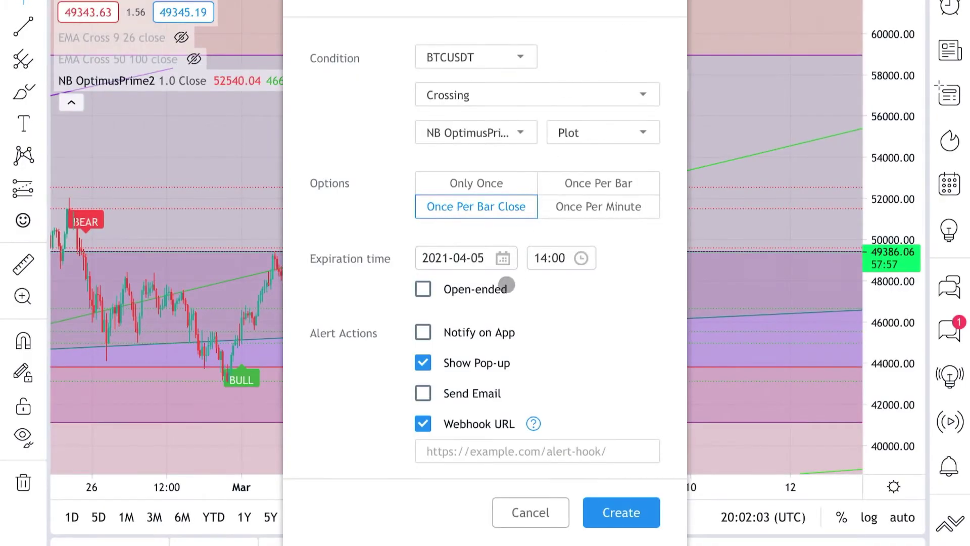
# Paste the 3Commas webhook link into the alert's Webhook URL field
pyautogui.click(494, 451)
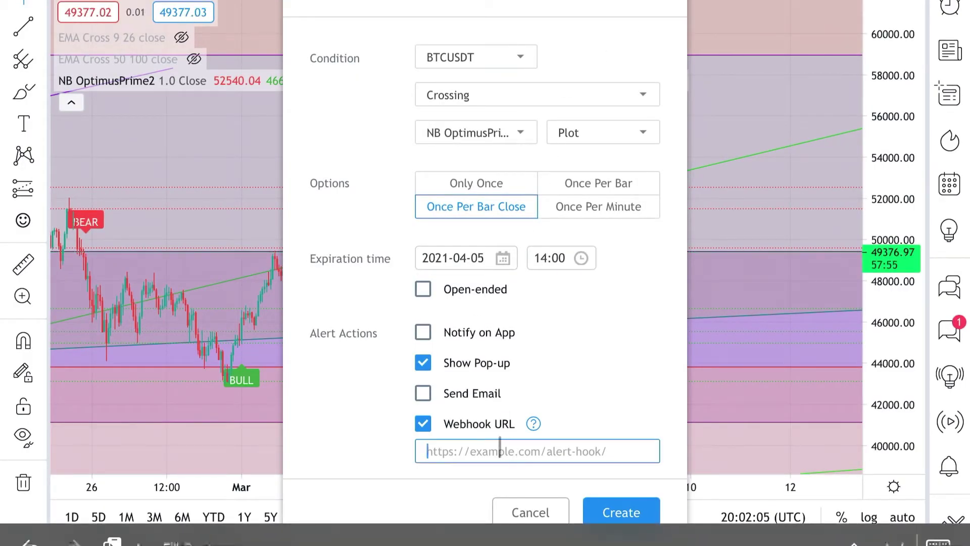
pyautogui.click(426, 452)
pyautogui.click(426, 407)
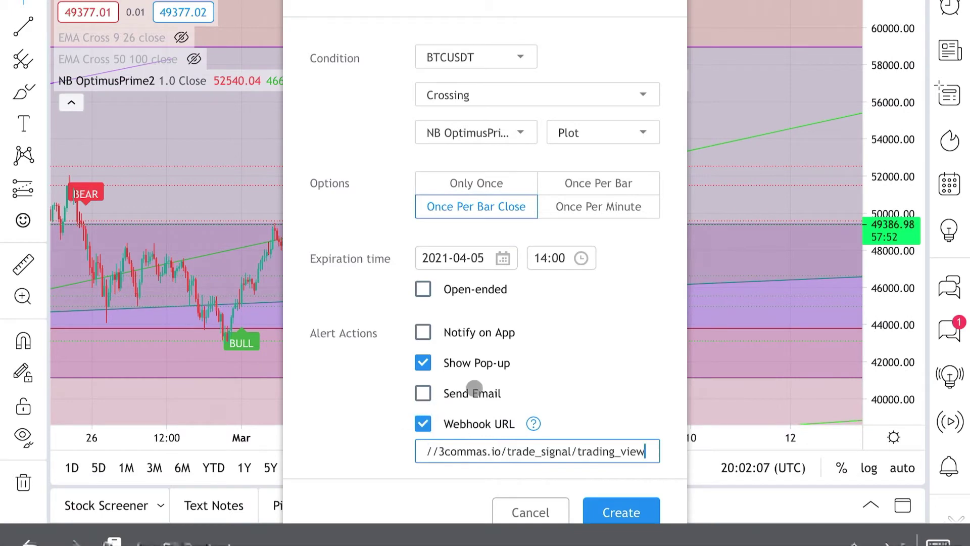
pyautogui.scroll(-5, 480, 334)
pyautogui.scroll(-1, 491, 281)
# Name the alert '3c NB Bot' and copy the bot's deal start message for it
pyautogui.click(424, 270)
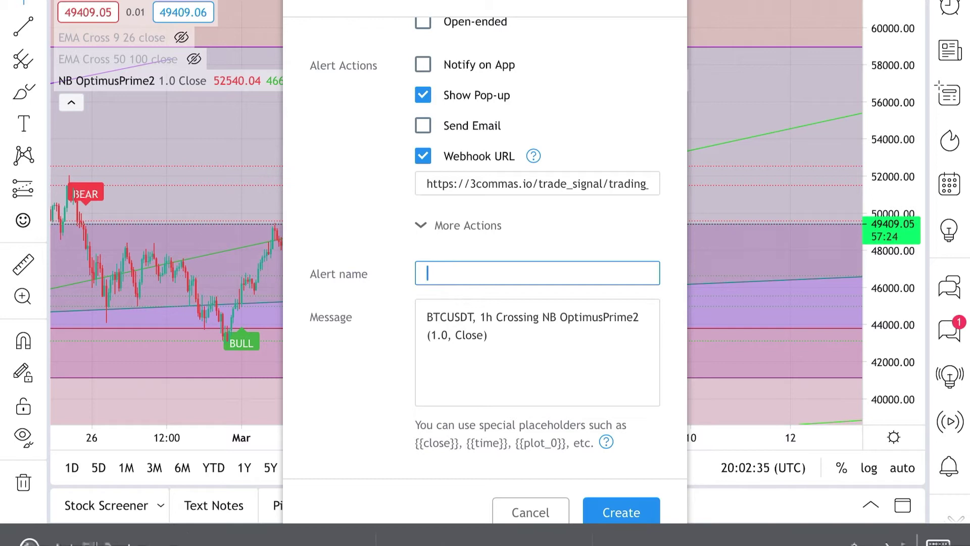
pyautogui.write('3c NB Bot')
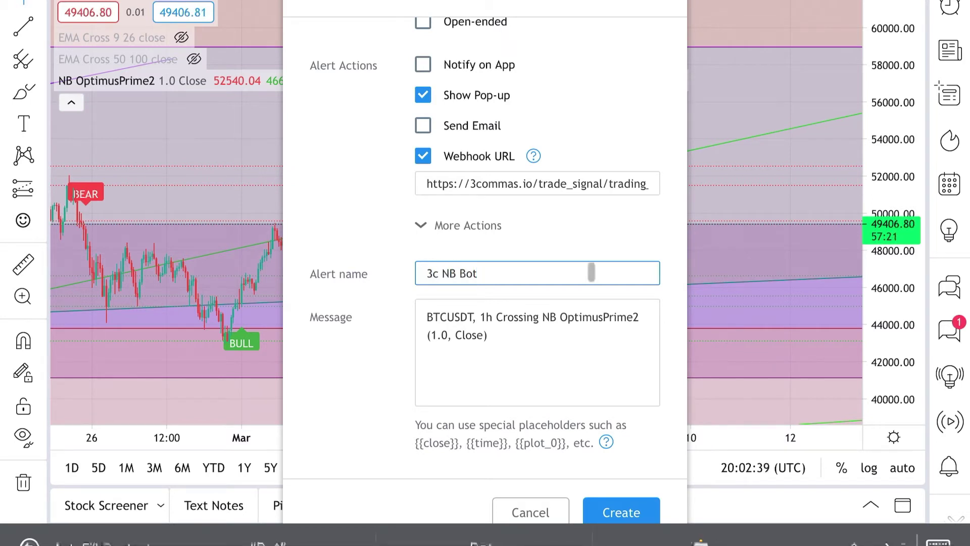
pyautogui.click(489, 335)
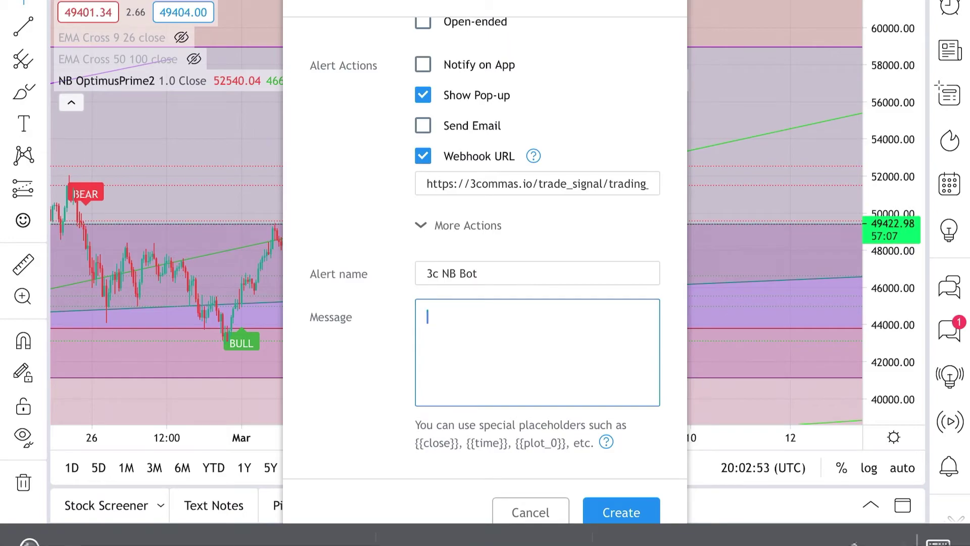
pyautogui.scroll(5, 485, 252)
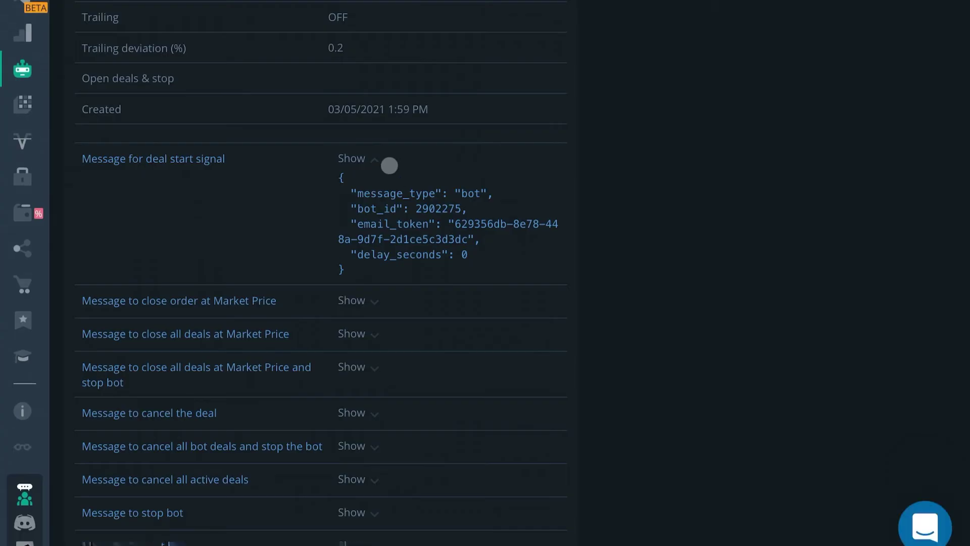
pyautogui.scroll(-1, 306, 228)
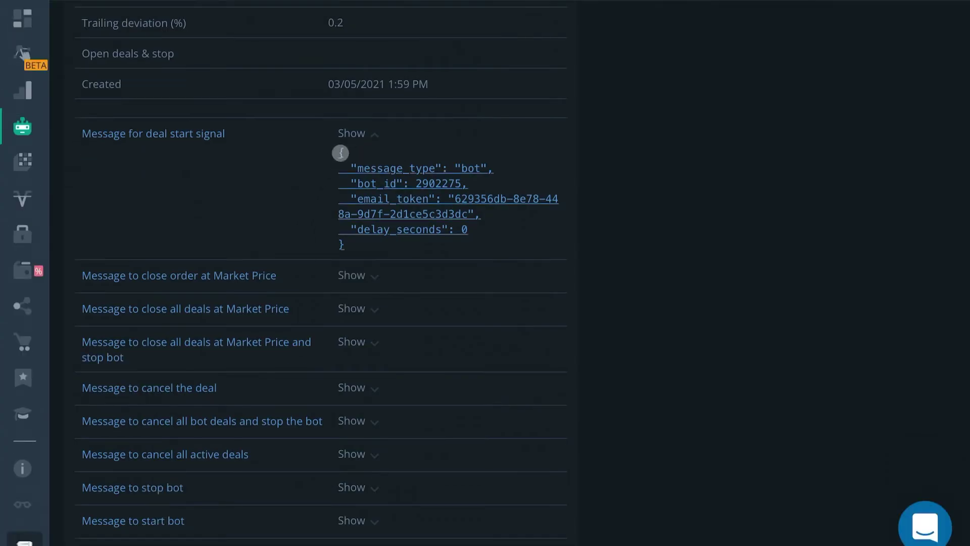
pyautogui.click(358, 209)
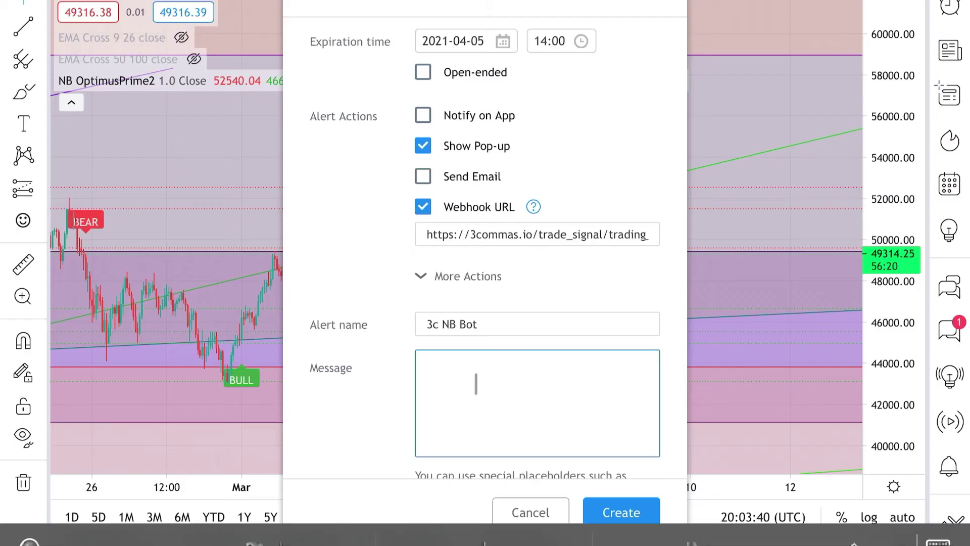
pyautogui.click(427, 367)
# Paste the deal-start JSON into Message and create the '3c NB Bot' alert
pyautogui.click(428, 404)
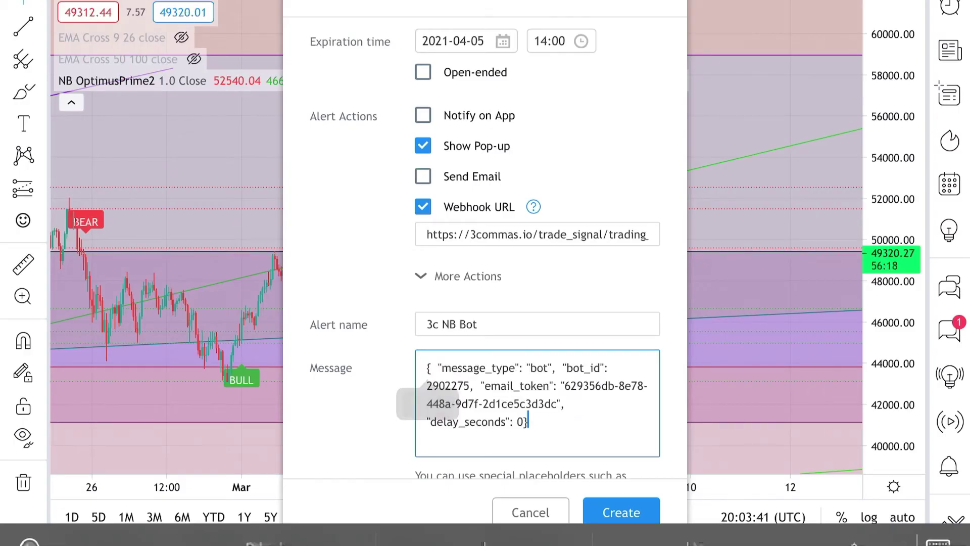
pyautogui.scroll(-1, 536, 252)
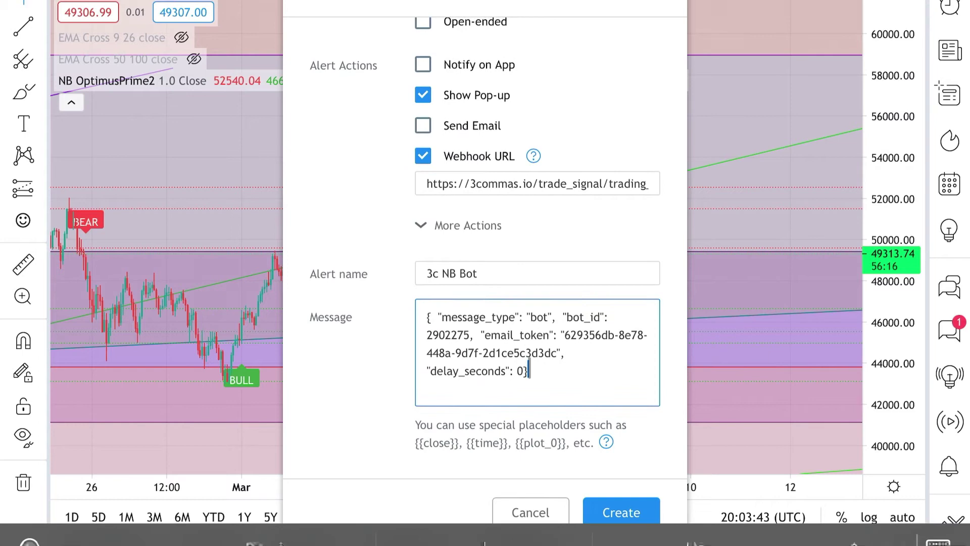
pyautogui.scroll(-1, 526, 340)
pyautogui.scroll(1, 613, 481)
pyautogui.click(622, 513)
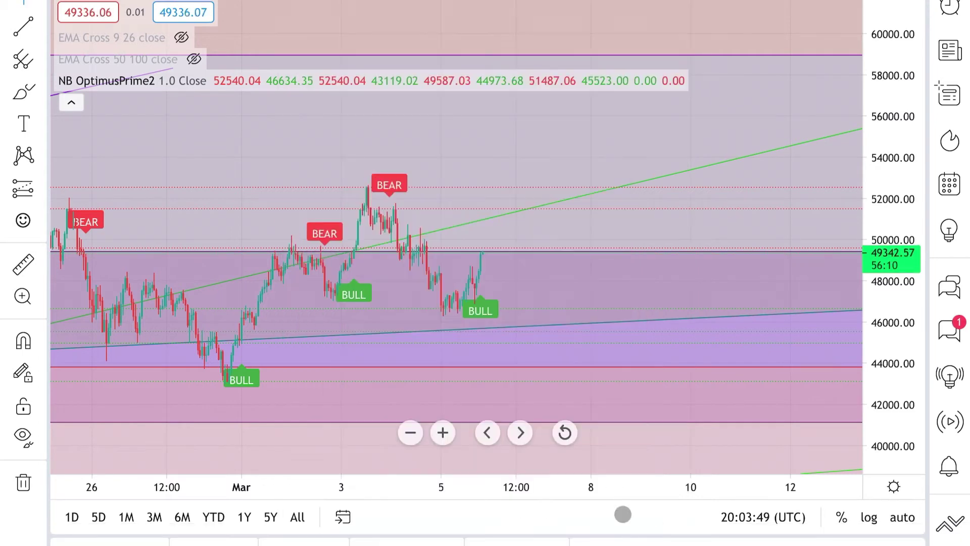
pyautogui.click(615, 468)
pyautogui.moveTo(561, 216); pyautogui.dragTo(139, 93)
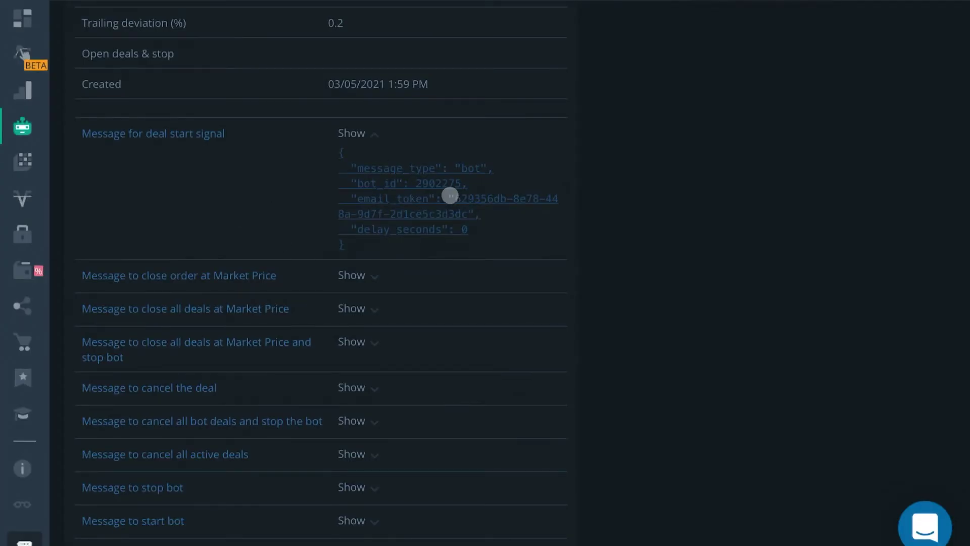
# Scroll through the 3Commas bot page toward the My bots statistics
pyautogui.scroll(9, 449, 195)
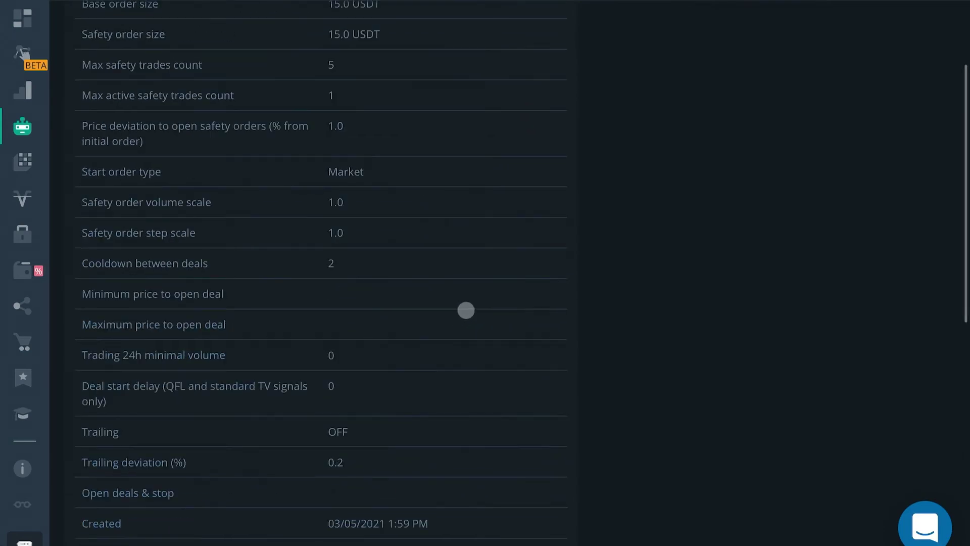
pyautogui.scroll(8, 466, 310)
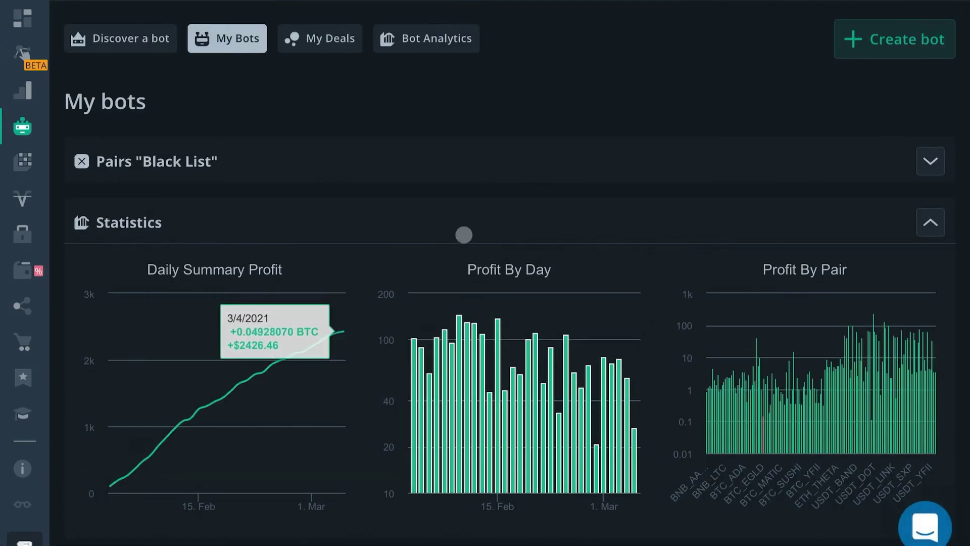
pyautogui.scroll(-12, 486, 197)
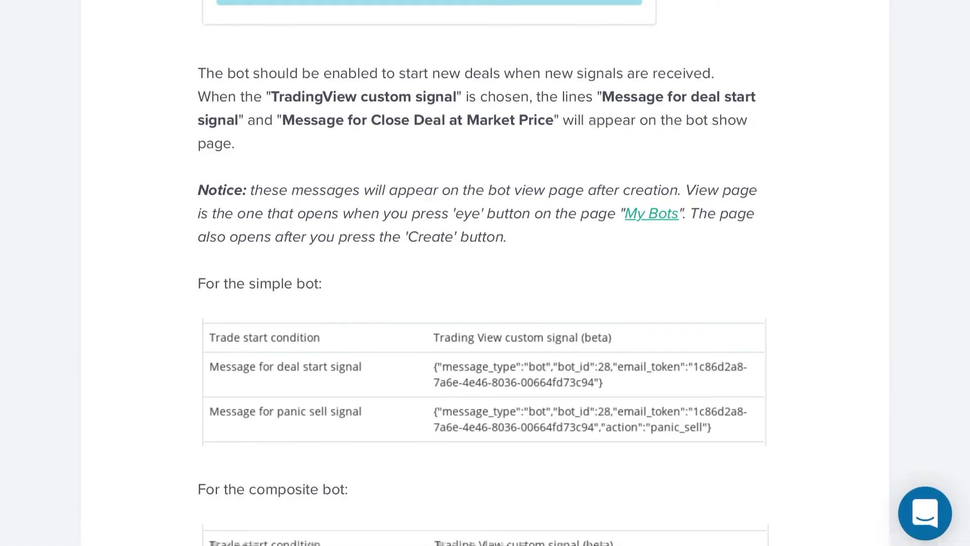
pyautogui.scroll(15, 541, 182)
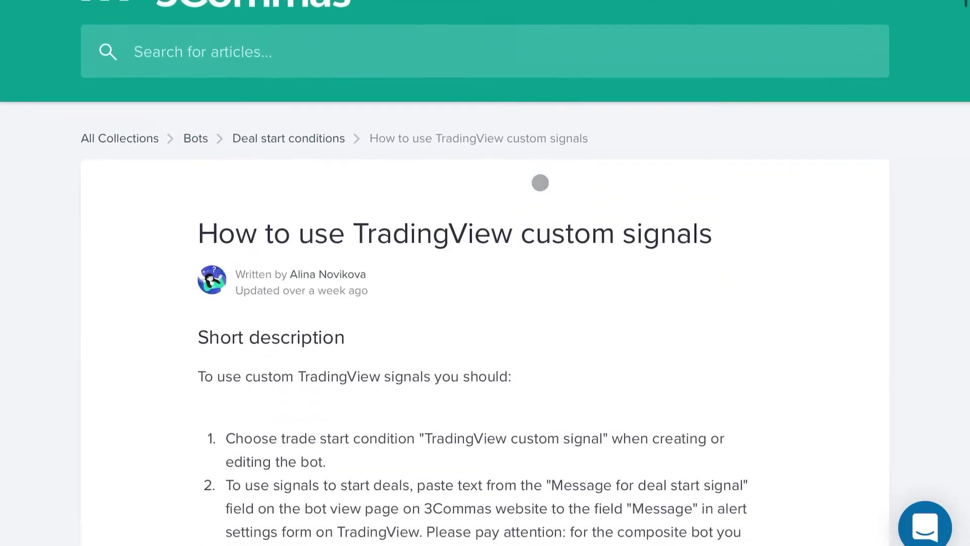
pyautogui.scroll(-1, 540, 183)
pyautogui.scroll(-20, 531, 276)
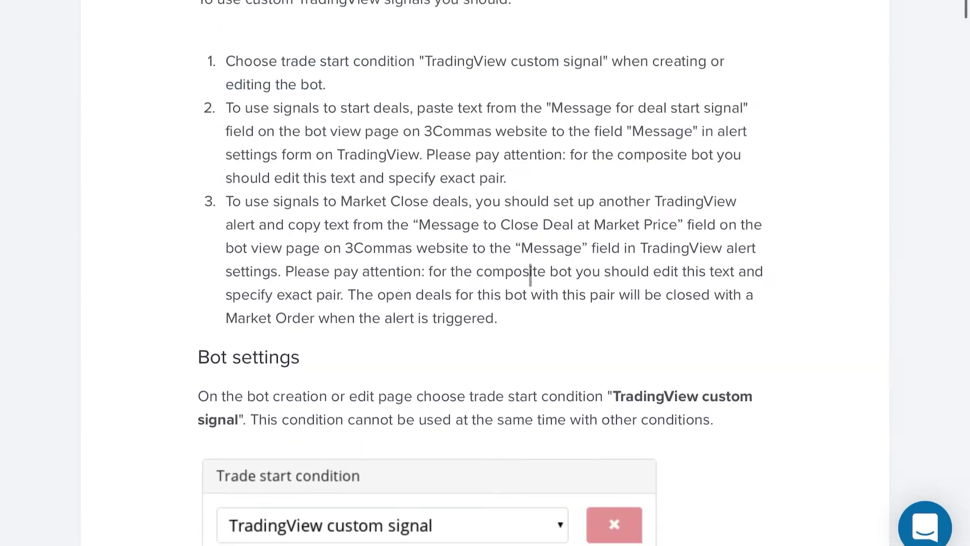
pyautogui.scroll(-20, 504, 227)
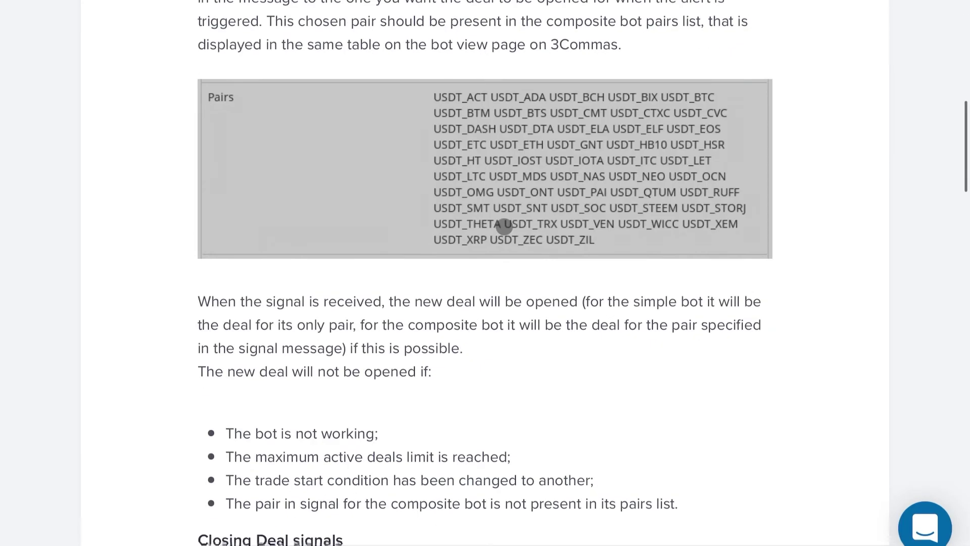
pyautogui.scroll(5, 504, 227)
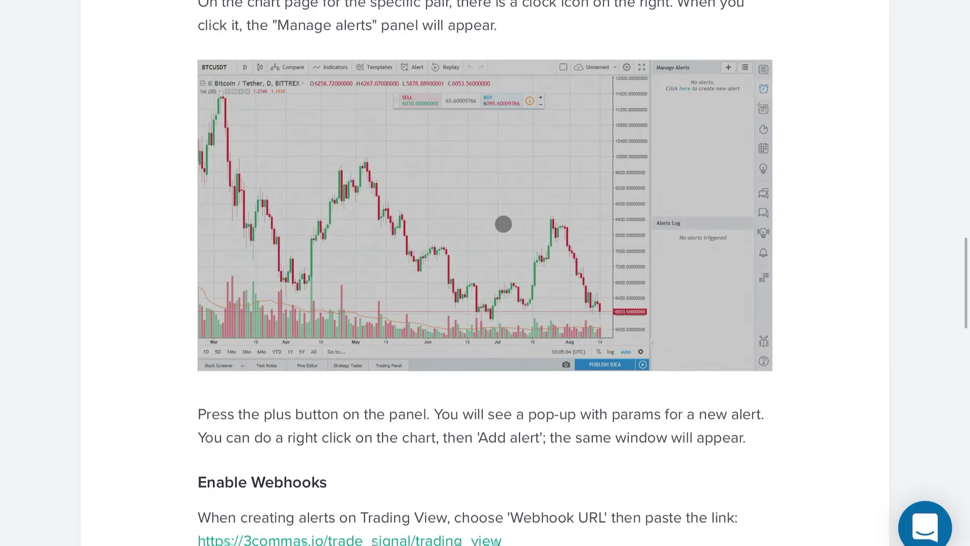
pyautogui.scroll(-2, 490, 117)
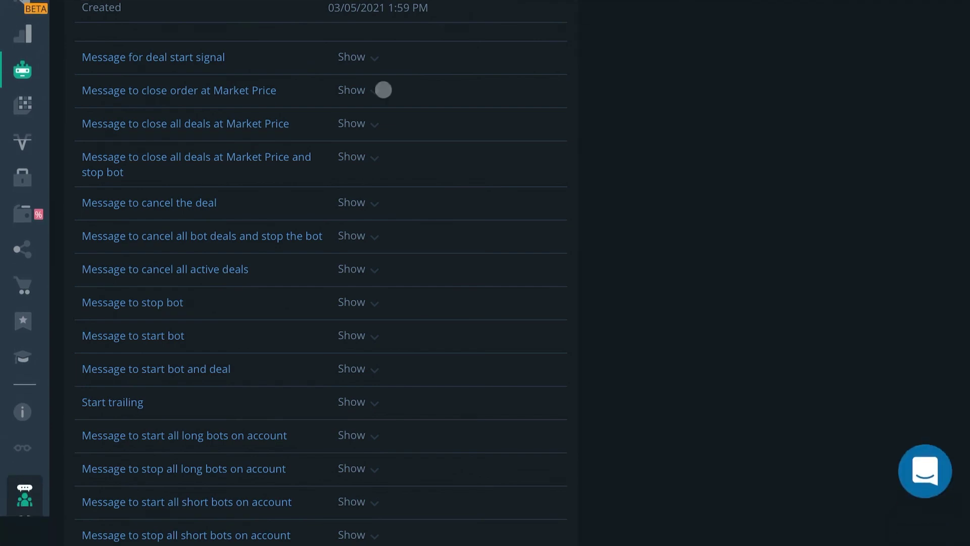
pyautogui.scroll(8, 247, 81)
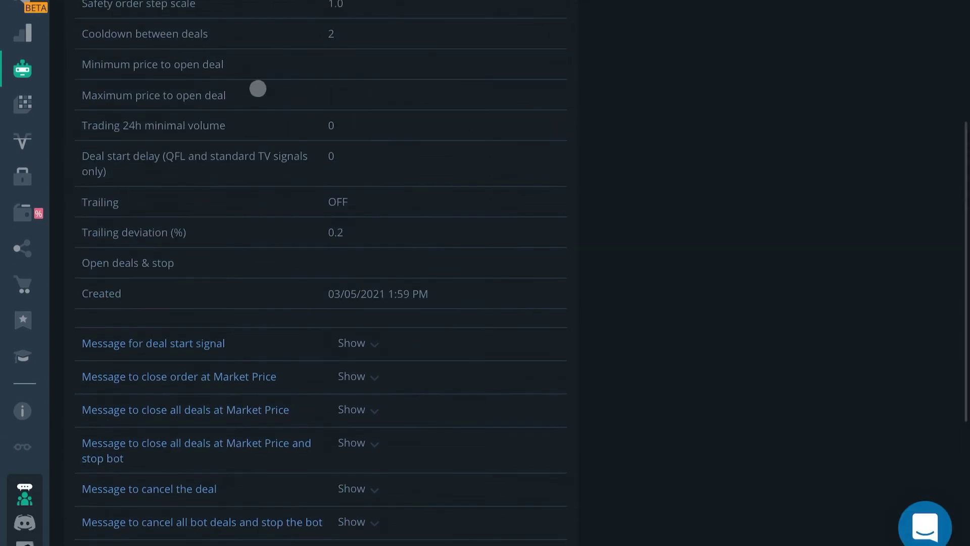
pyautogui.scroll(9, 266, 95)
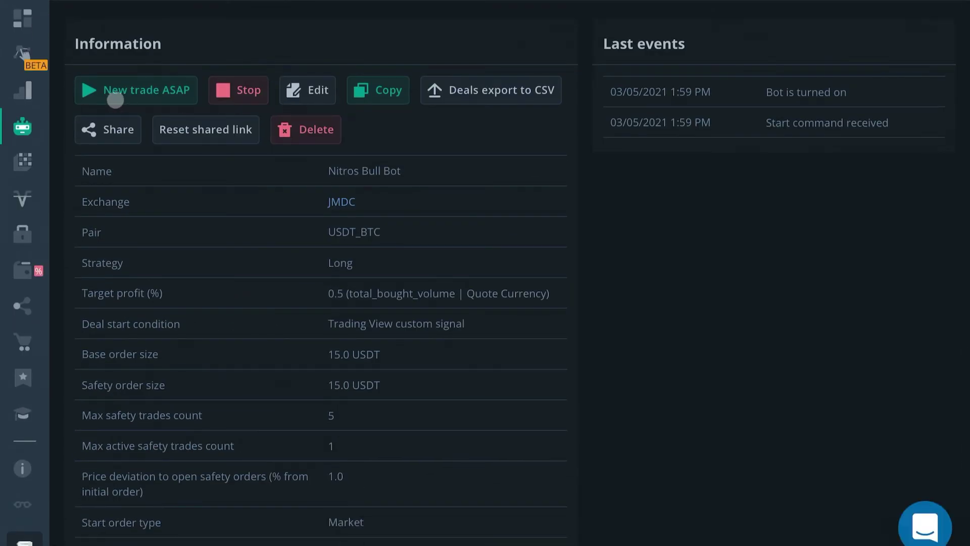